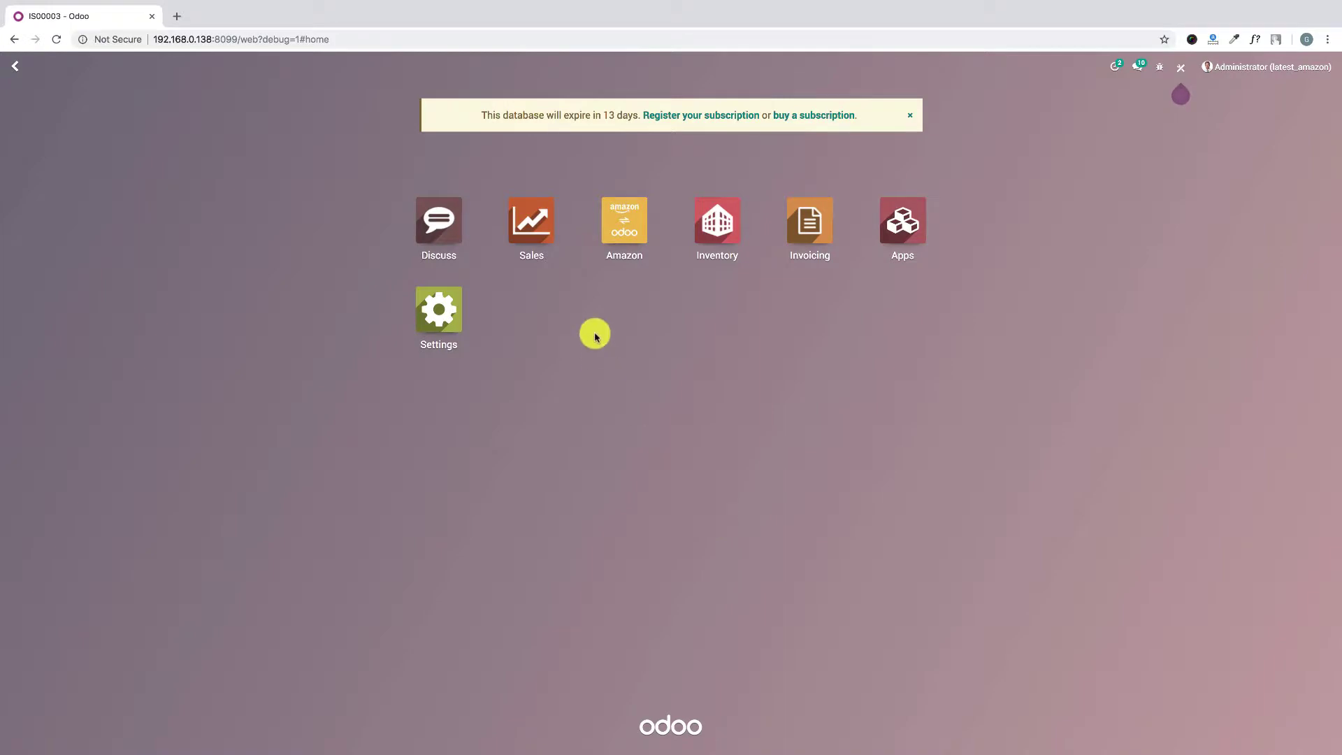
Step: In the Amazon settings for seller Amazon Demo, enable Request FBA Shipment Report and Download and Process FBA Shipment Report
click(633, 219)
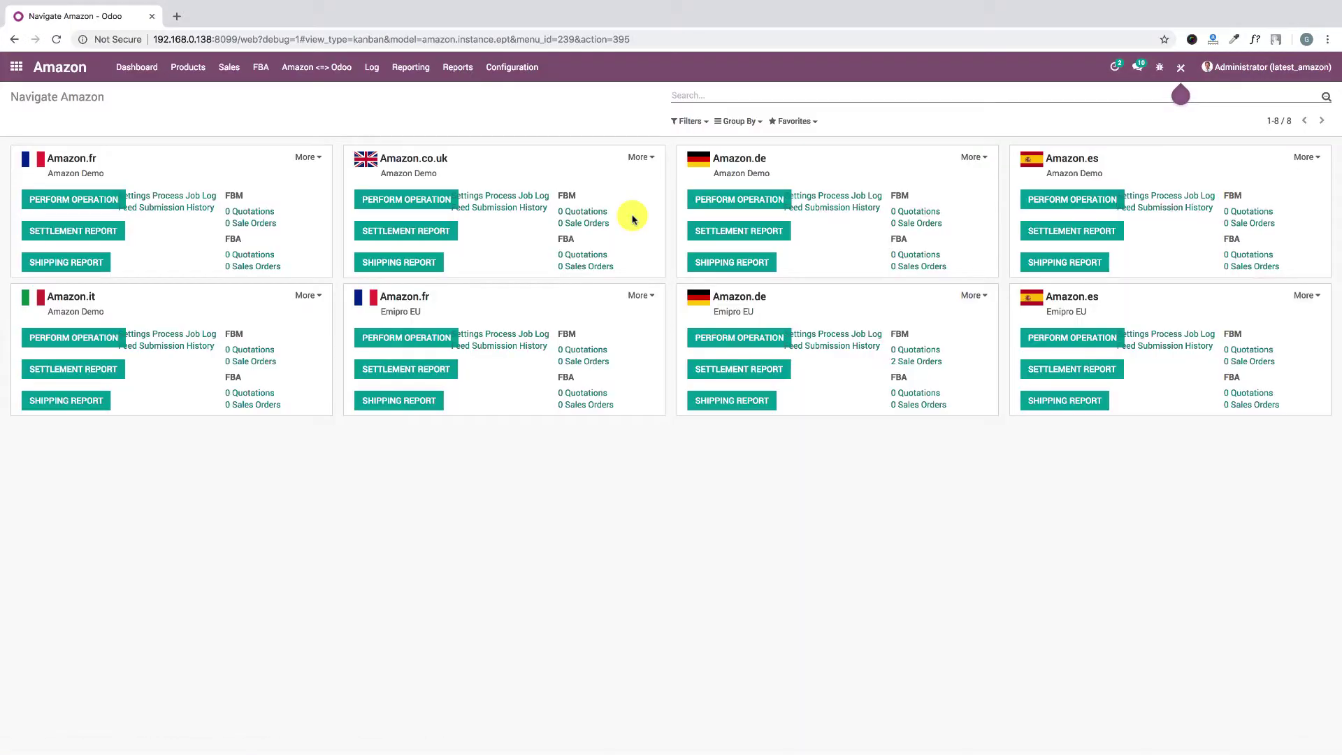
click(520, 70)
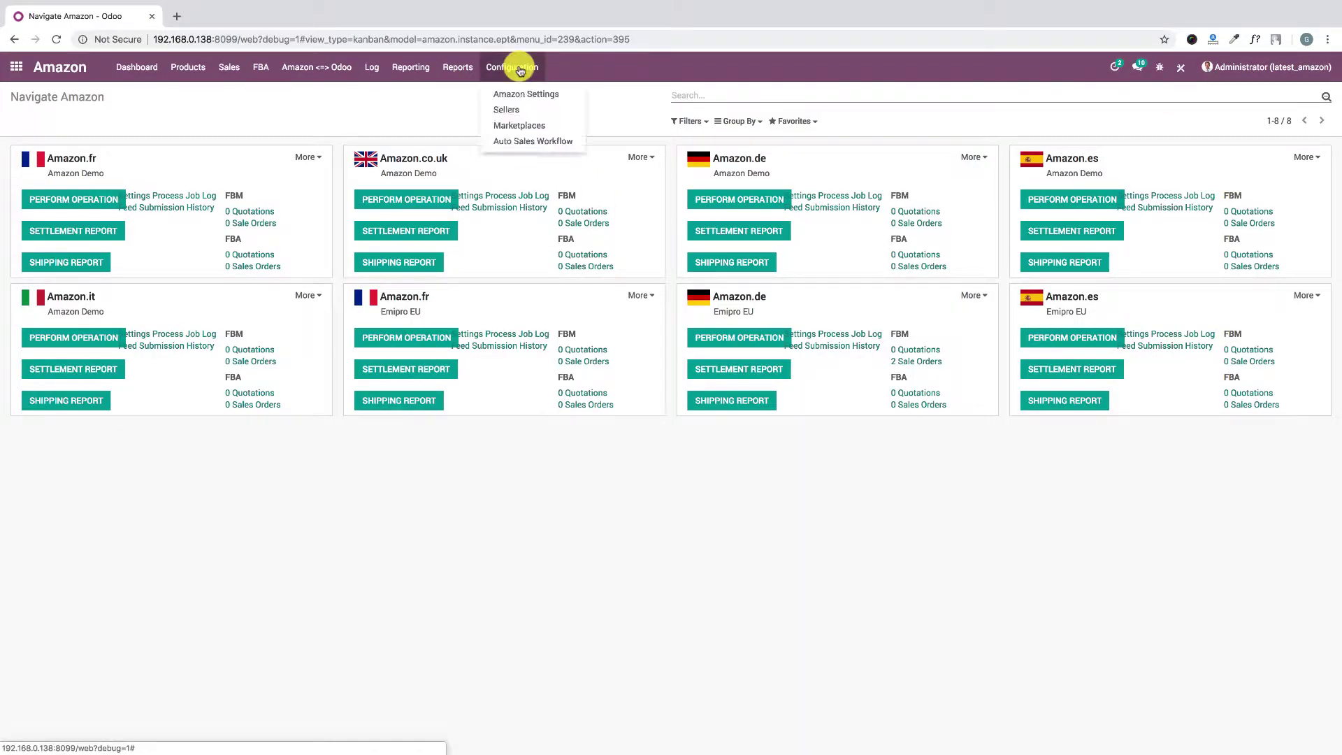
click(515, 93)
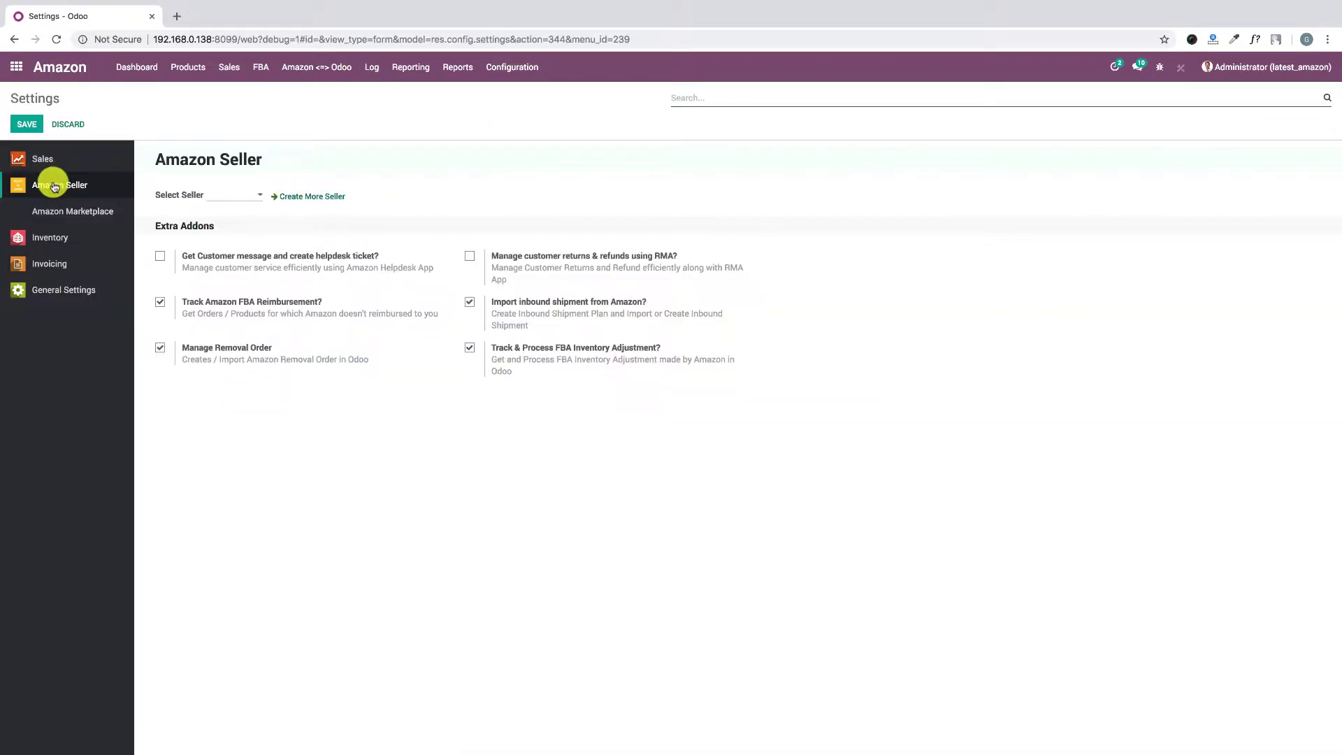
click(240, 201)
click(233, 207)
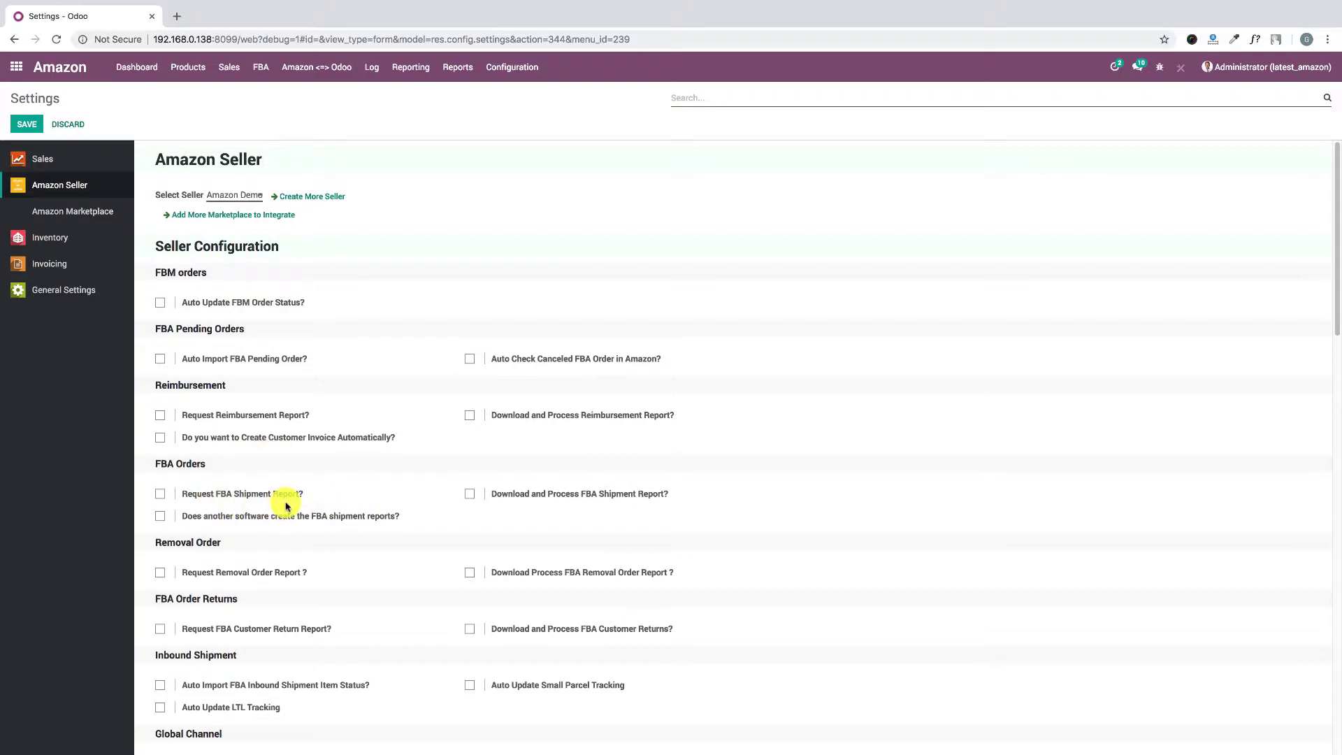
click(160, 495)
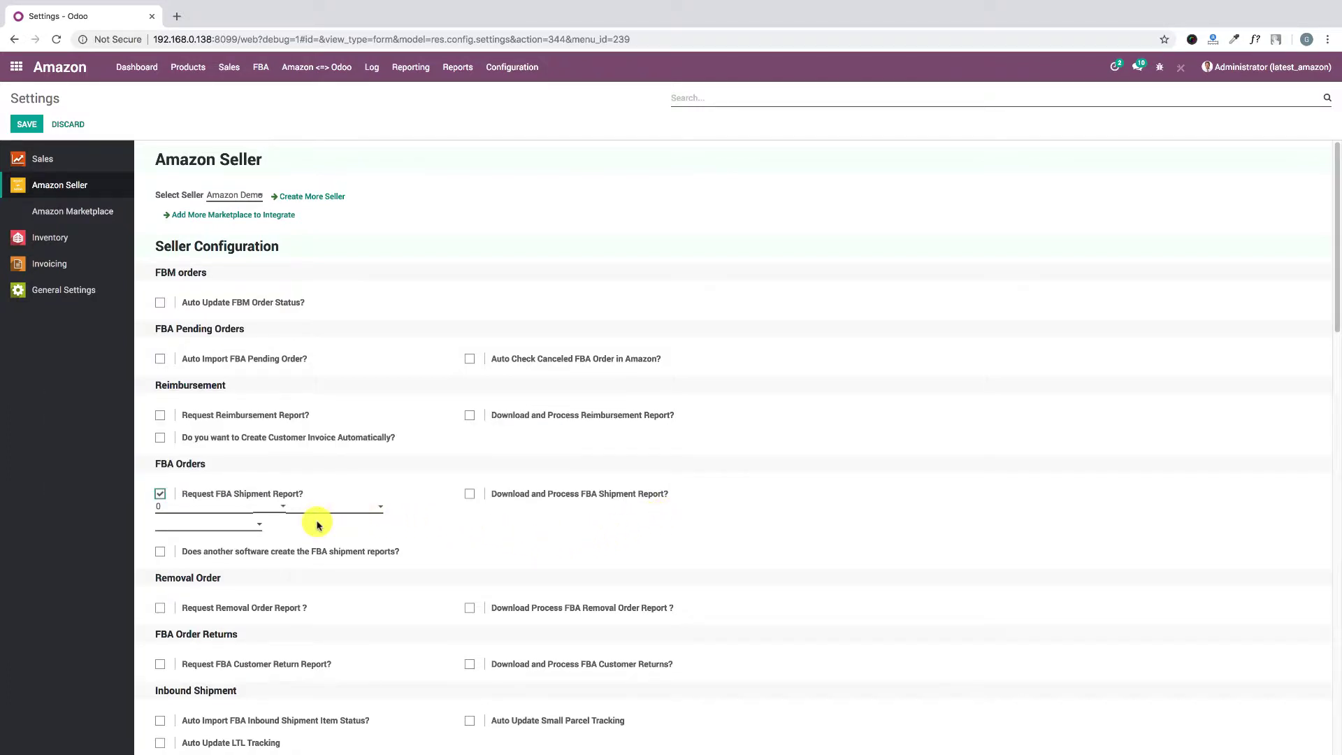
click(470, 494)
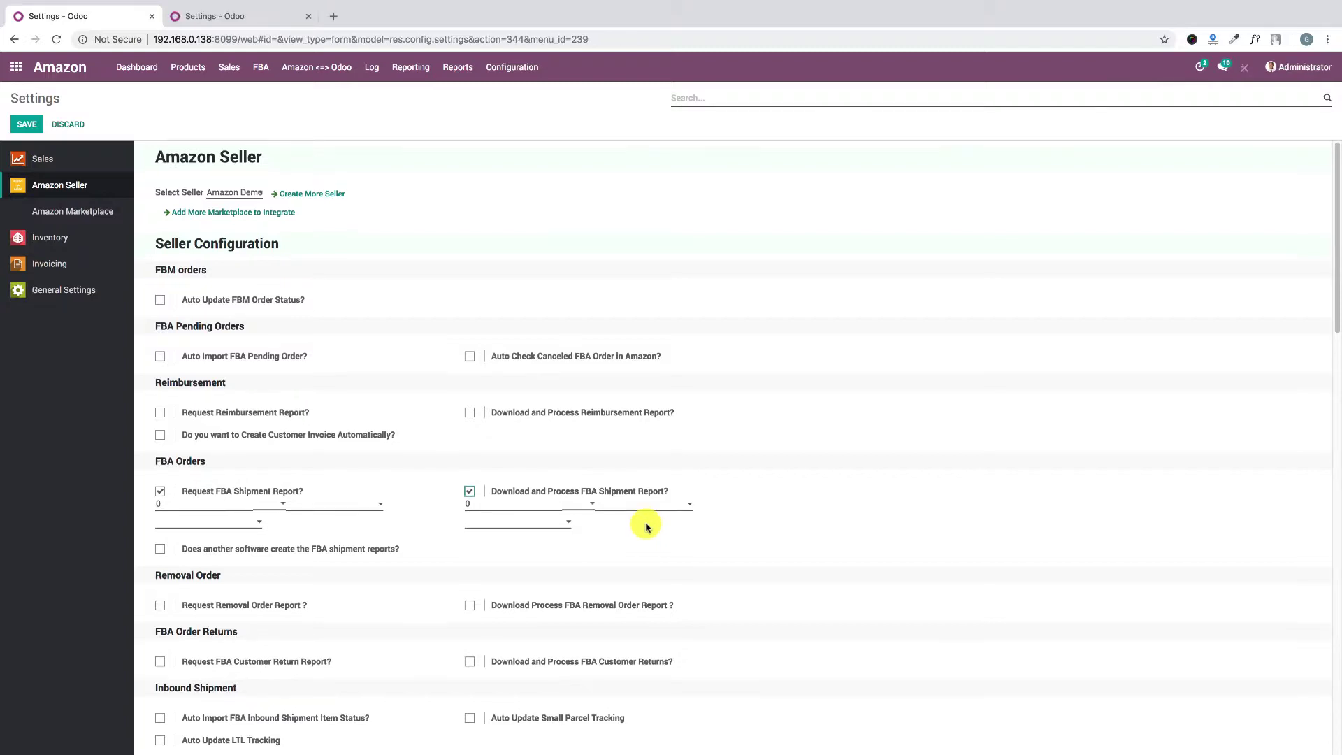
Step: Go to the list of FBA Shipments reports, discarding the unsaved seller settings
click(269, 69)
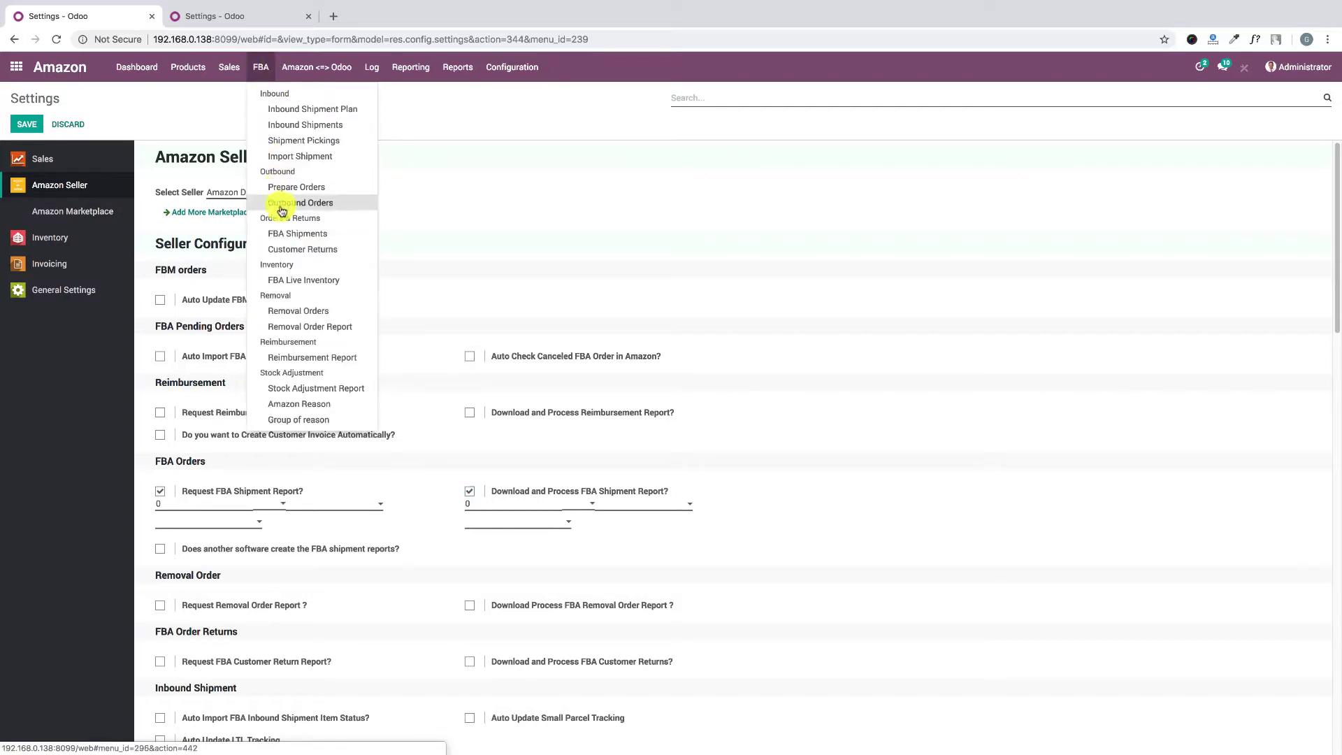
click(286, 236)
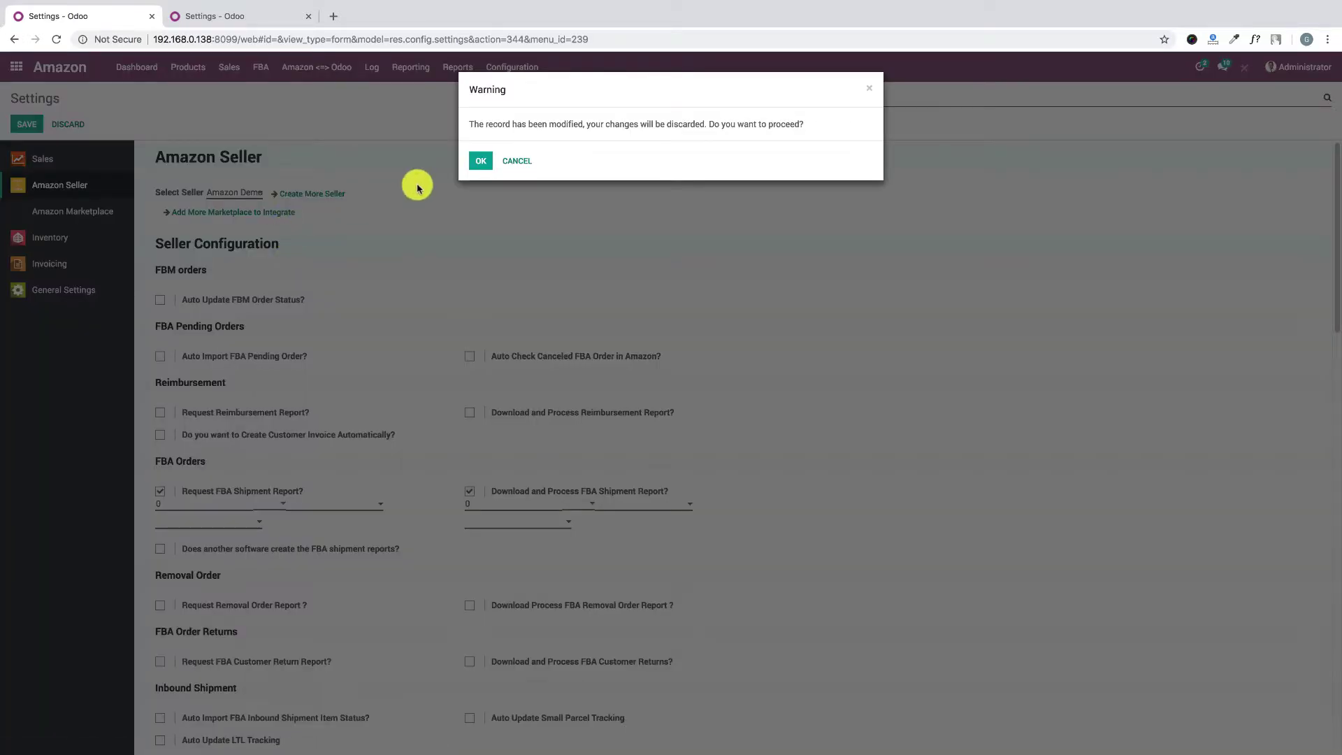
click(474, 167)
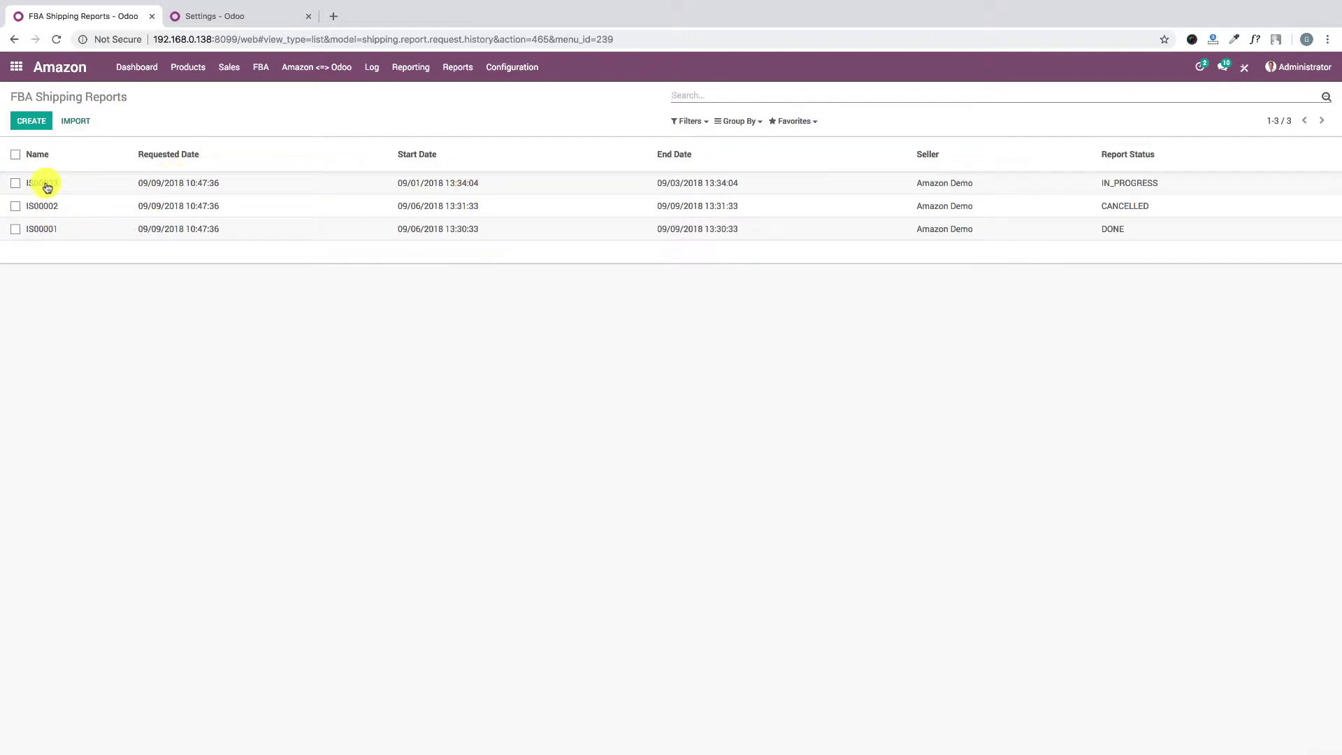
Step: Start a new FBA shipping report for seller Amazon Demo and discard the draft
click(36, 123)
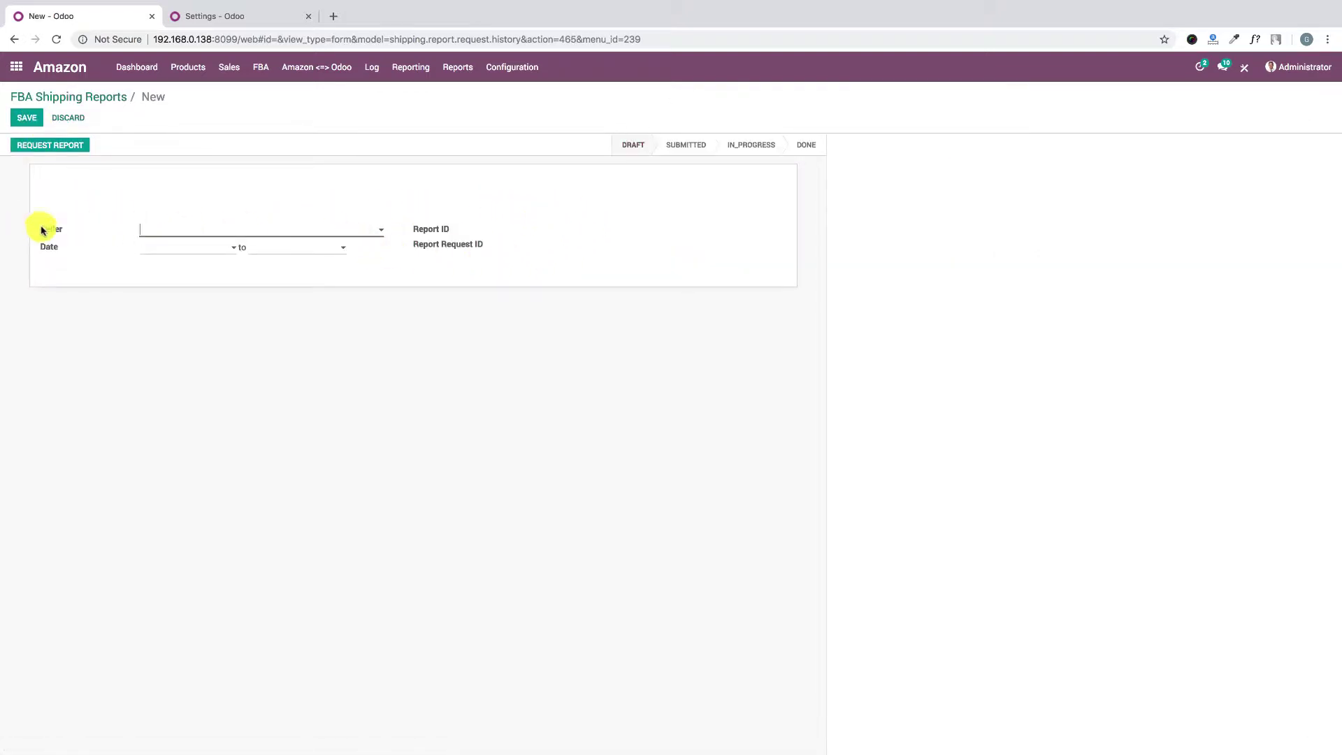
click(174, 232)
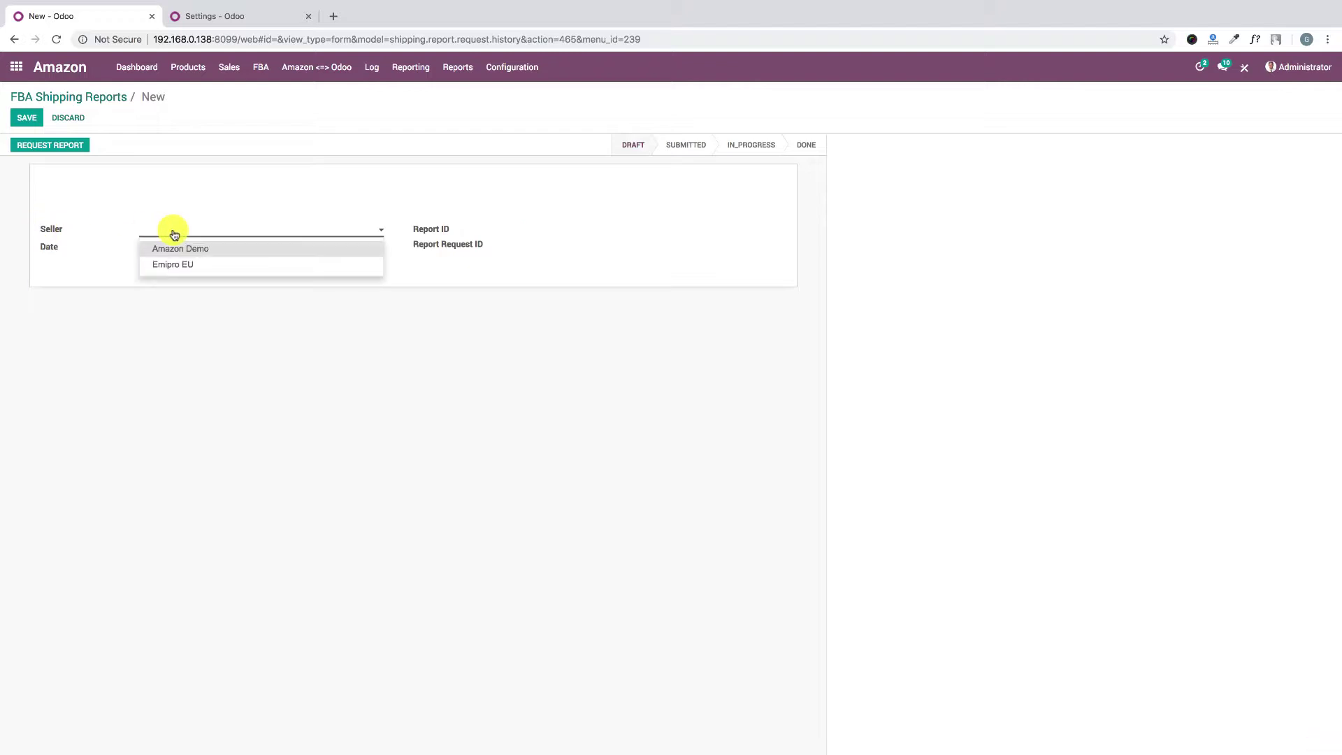
click(170, 248)
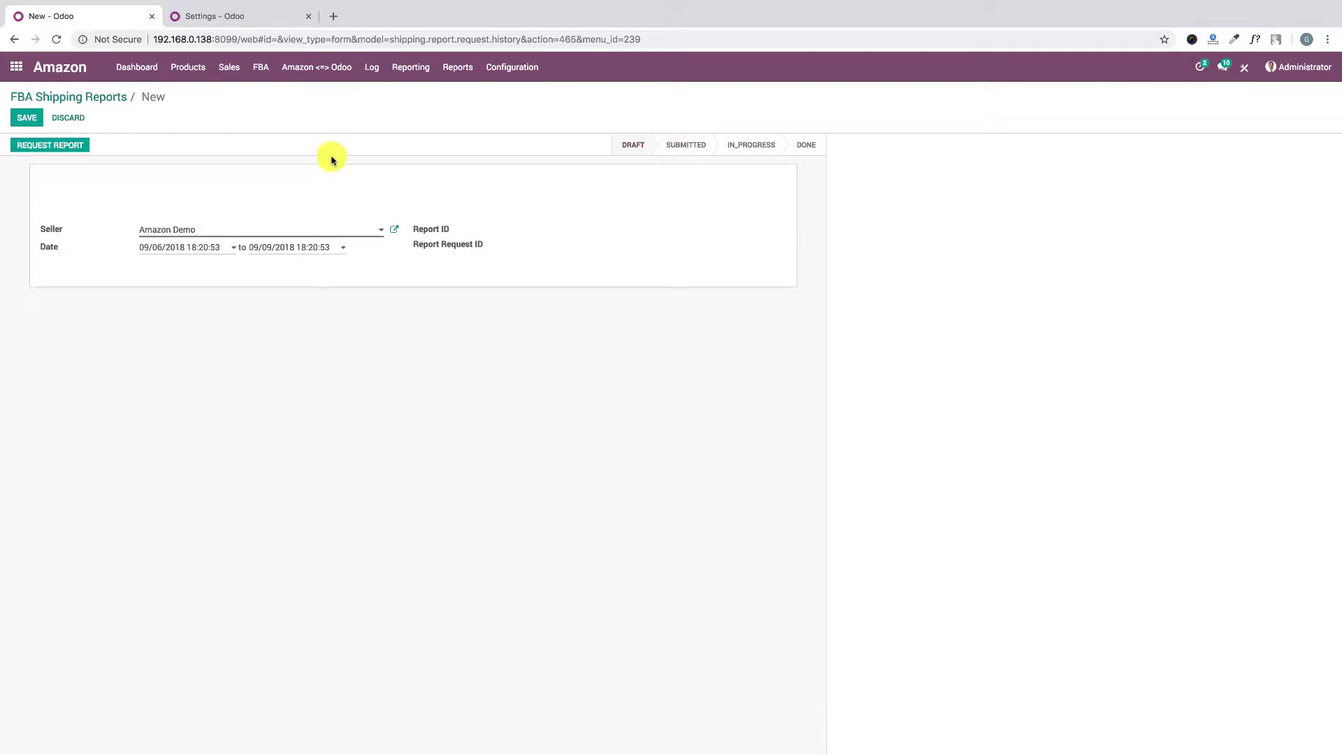
click(68, 117)
click(484, 160)
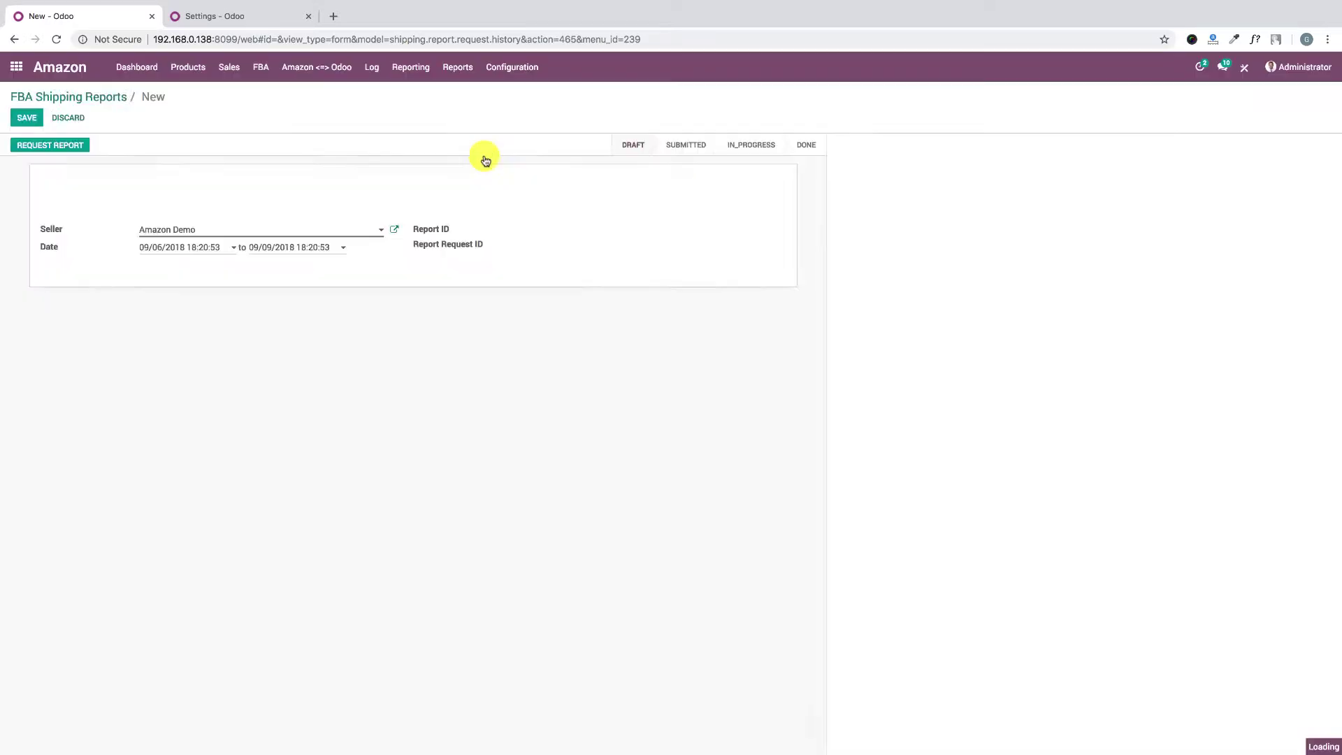
Step: Check the status of shipping report IS00003 and open the record of report IS00001
click(78, 182)
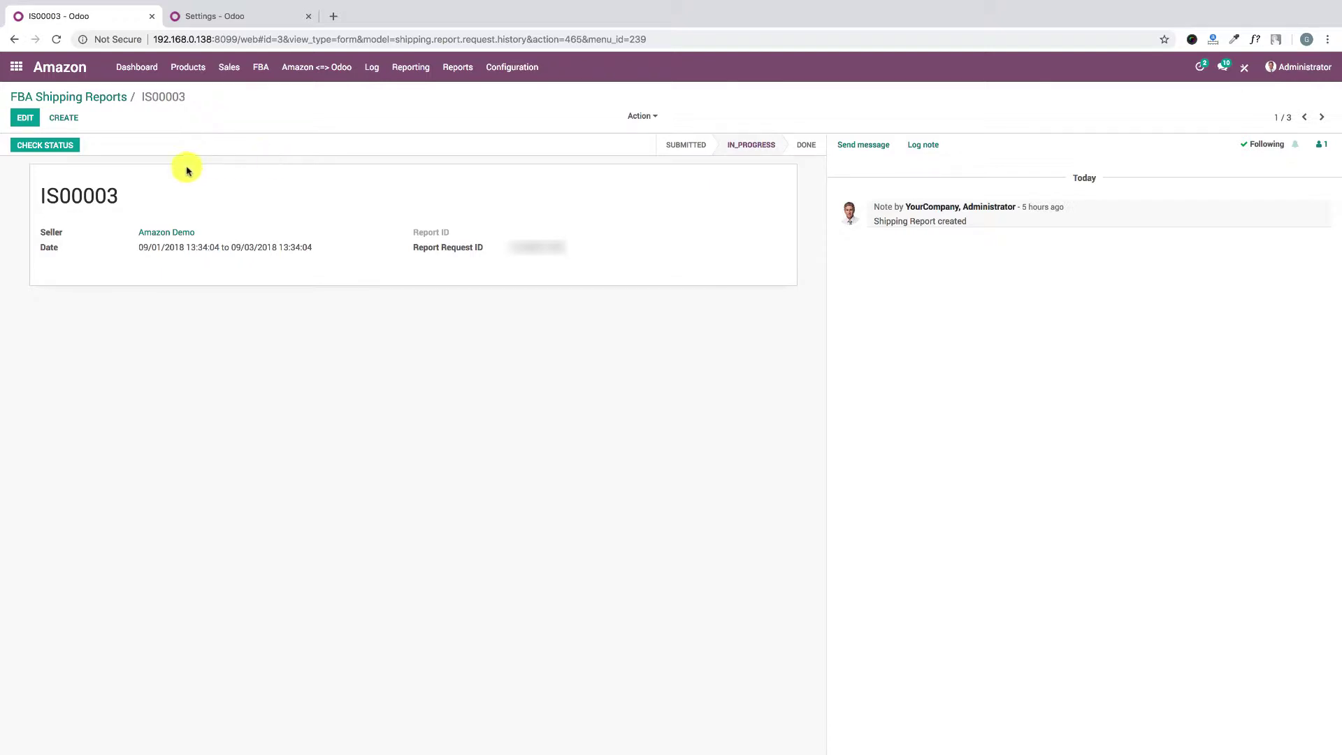
click(51, 148)
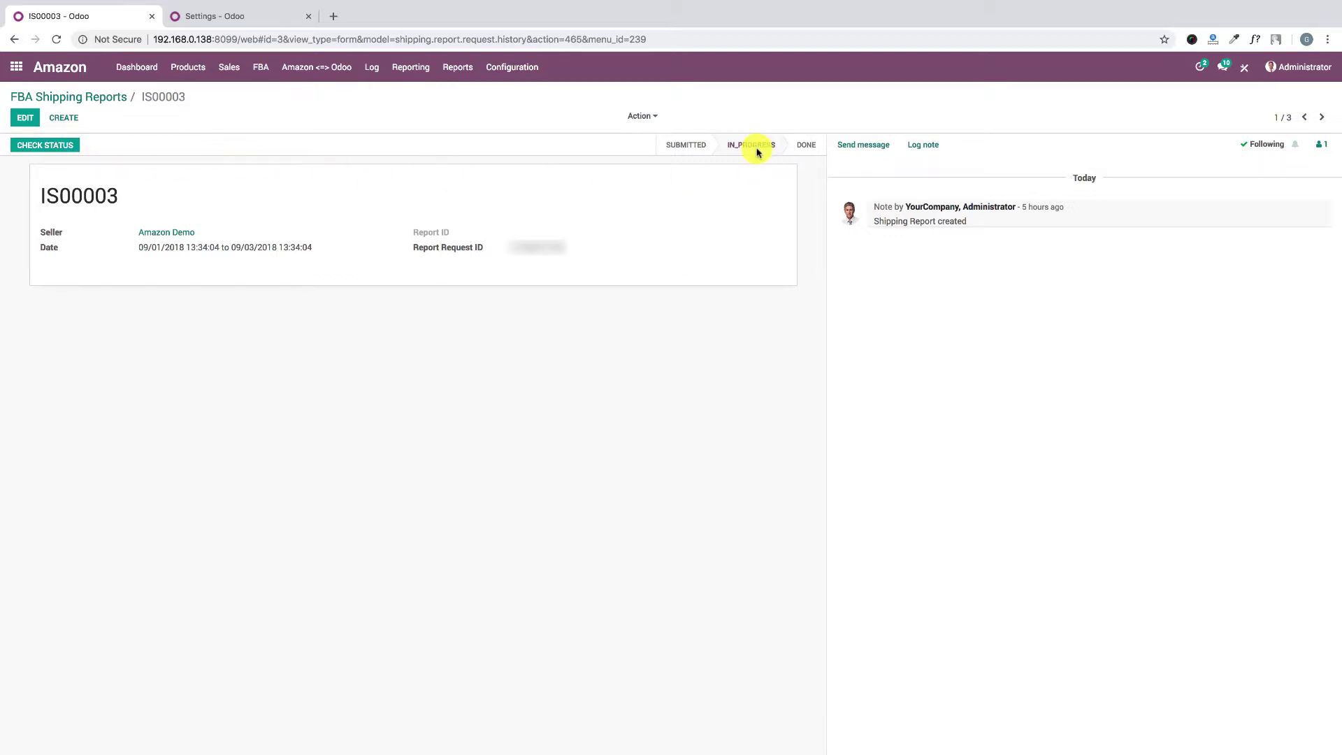
click(75, 98)
click(62, 237)
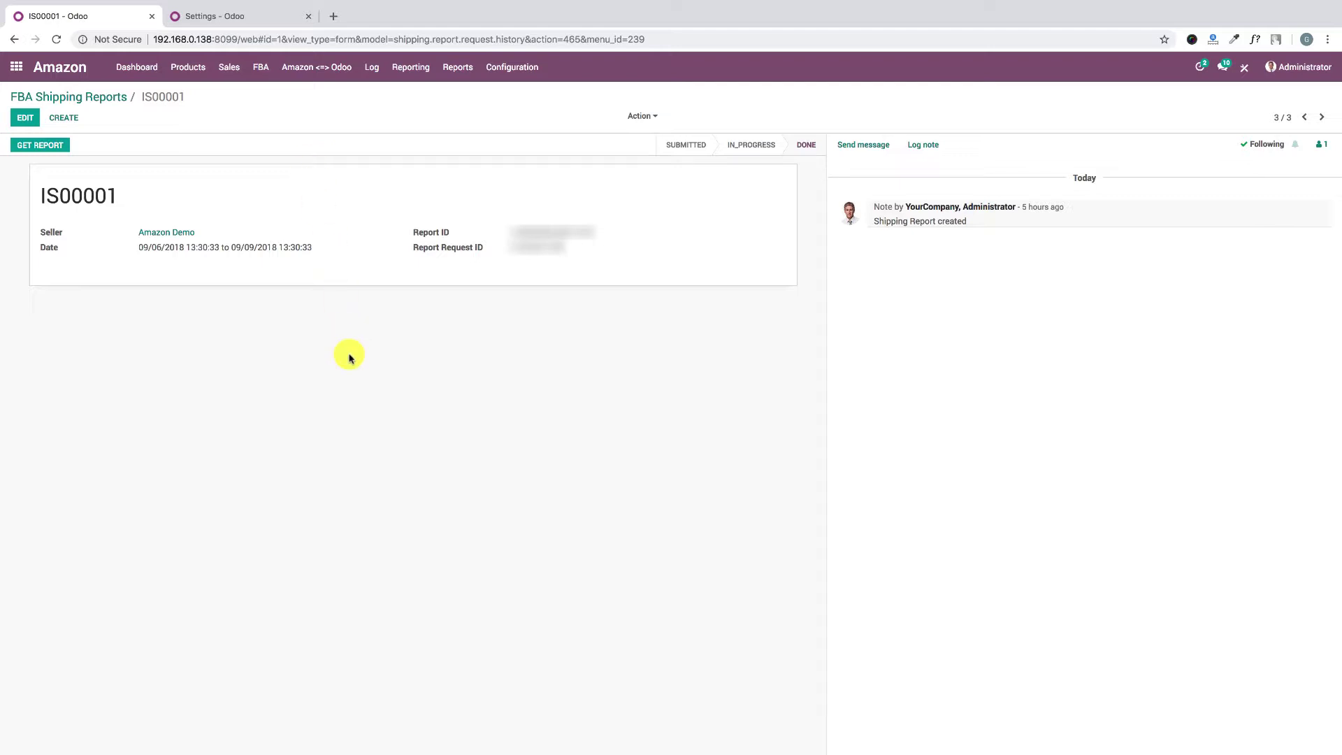
Step: Review the Amazon Seller workflow settings and the Amazon Marketplace warehouse settings in the other browser tab
click(236, 14)
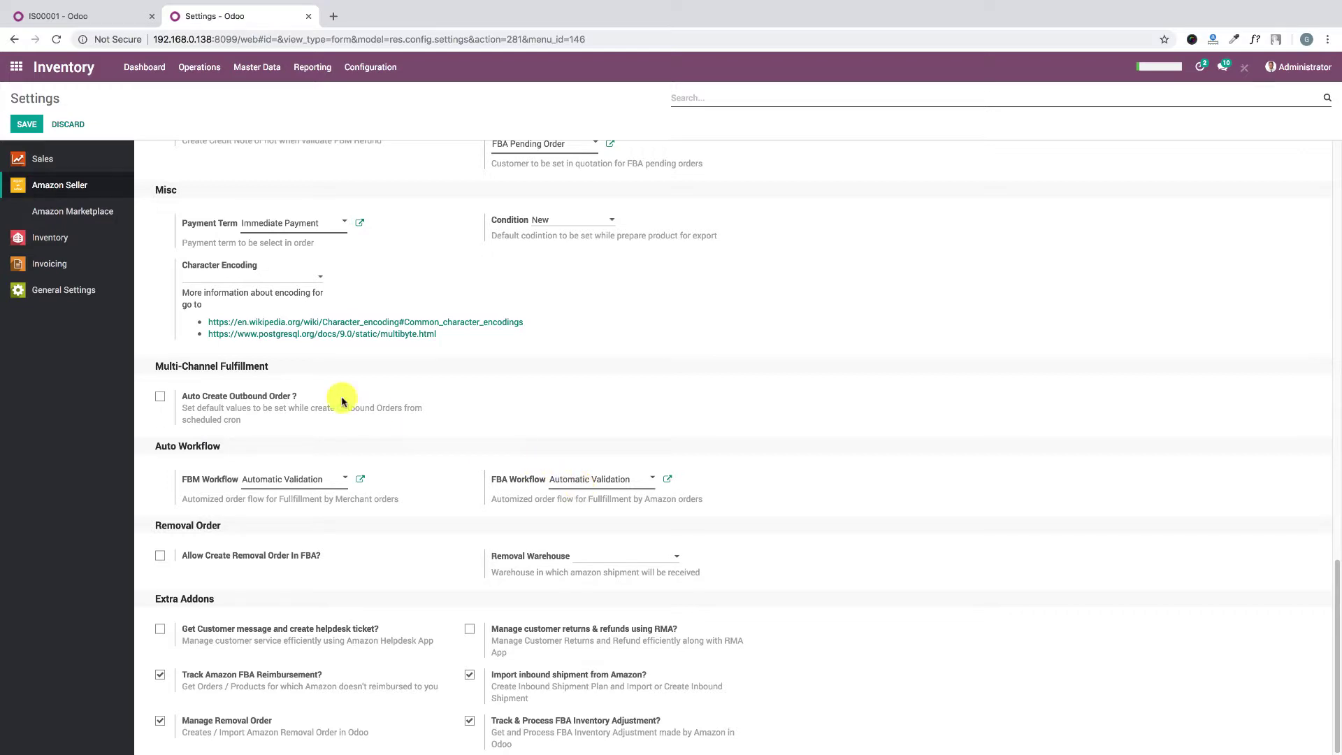
click(92, 215)
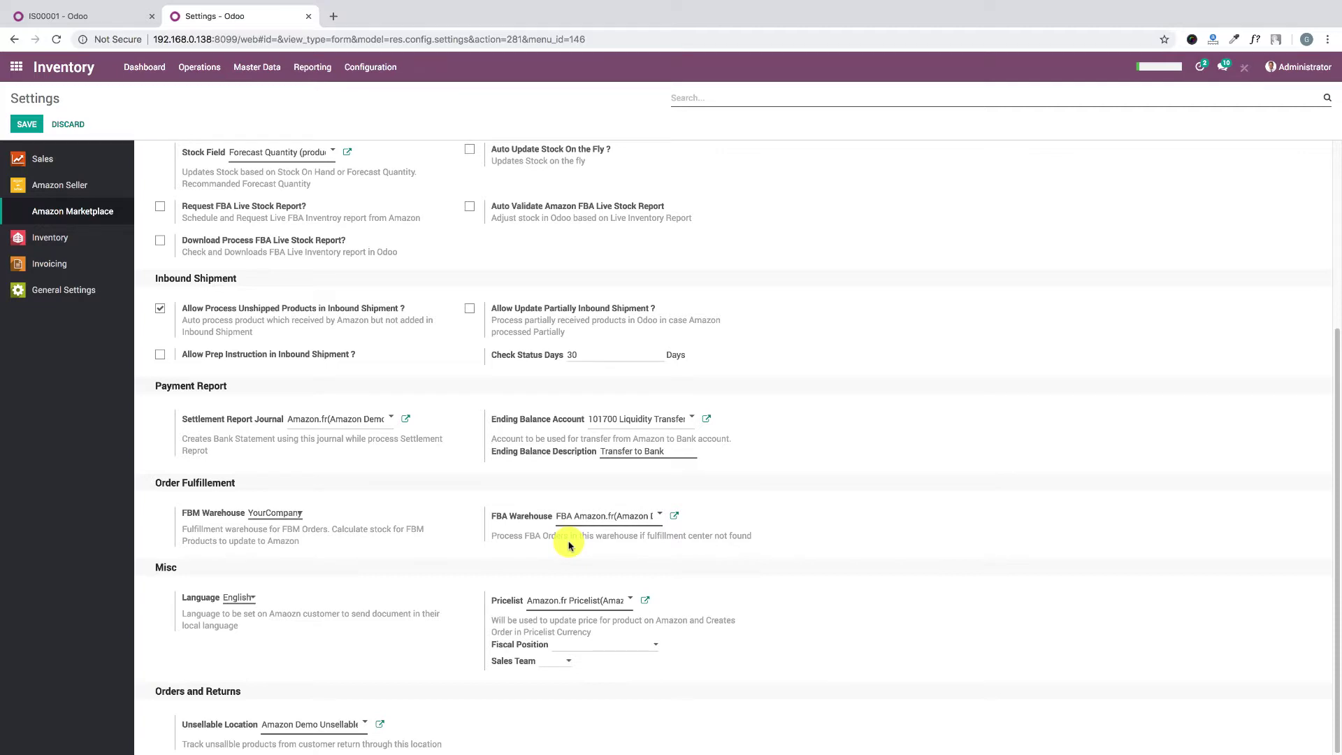
Step: Open the FBA Amazon.com warehouse record to review its fulfillment centers, discarding the unsaved settings
click(379, 70)
click(381, 126)
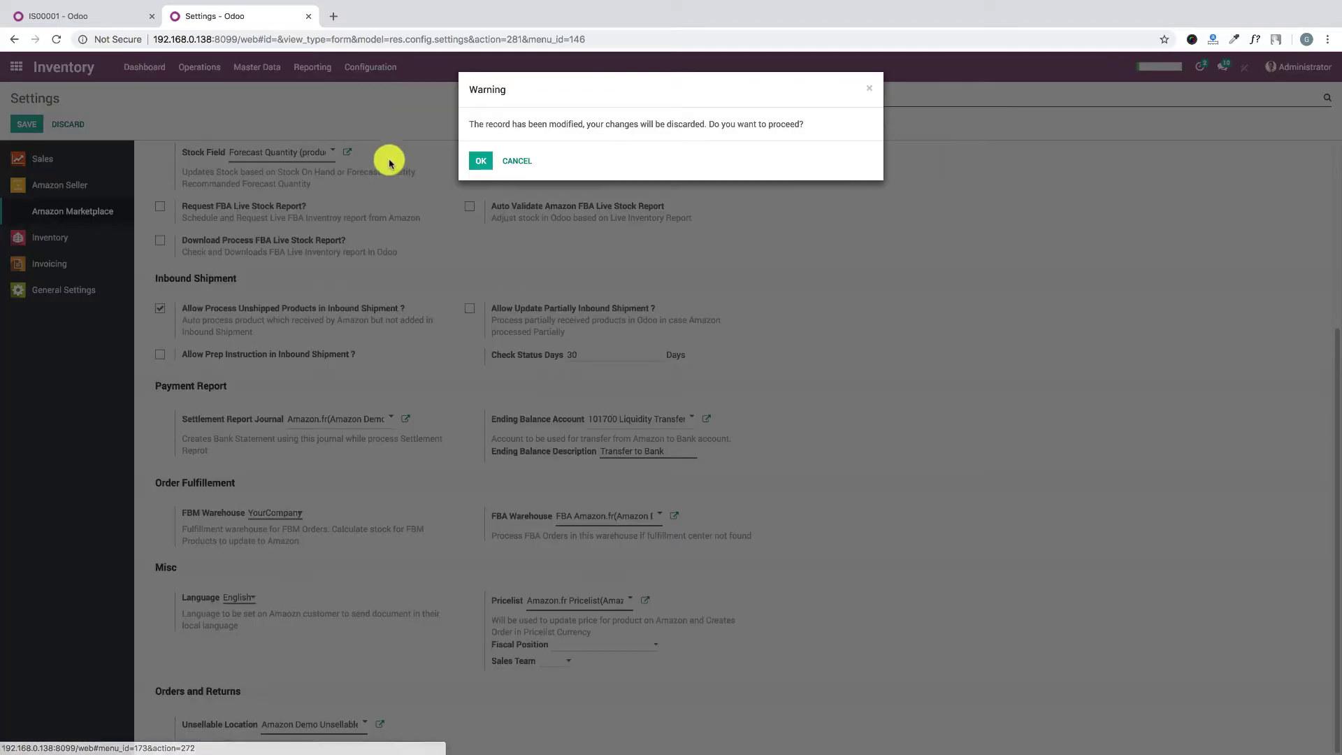
click(480, 161)
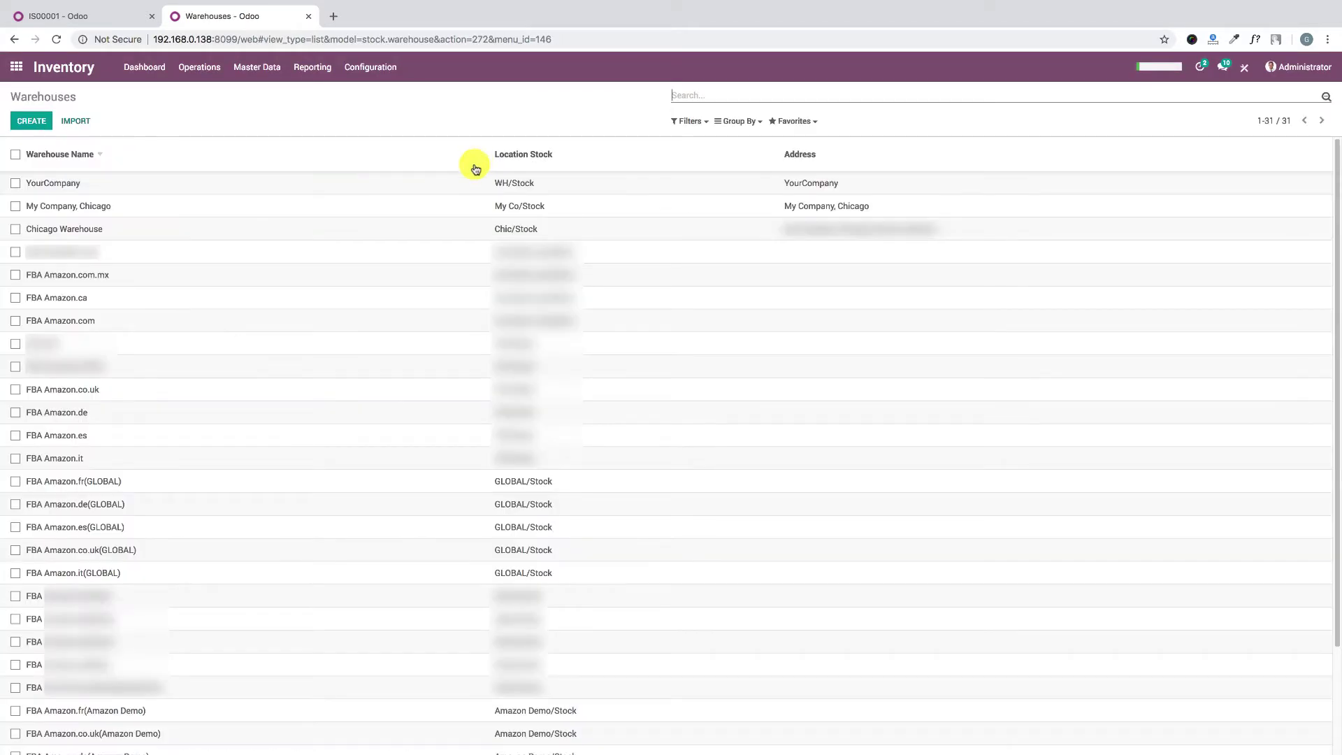
click(126, 321)
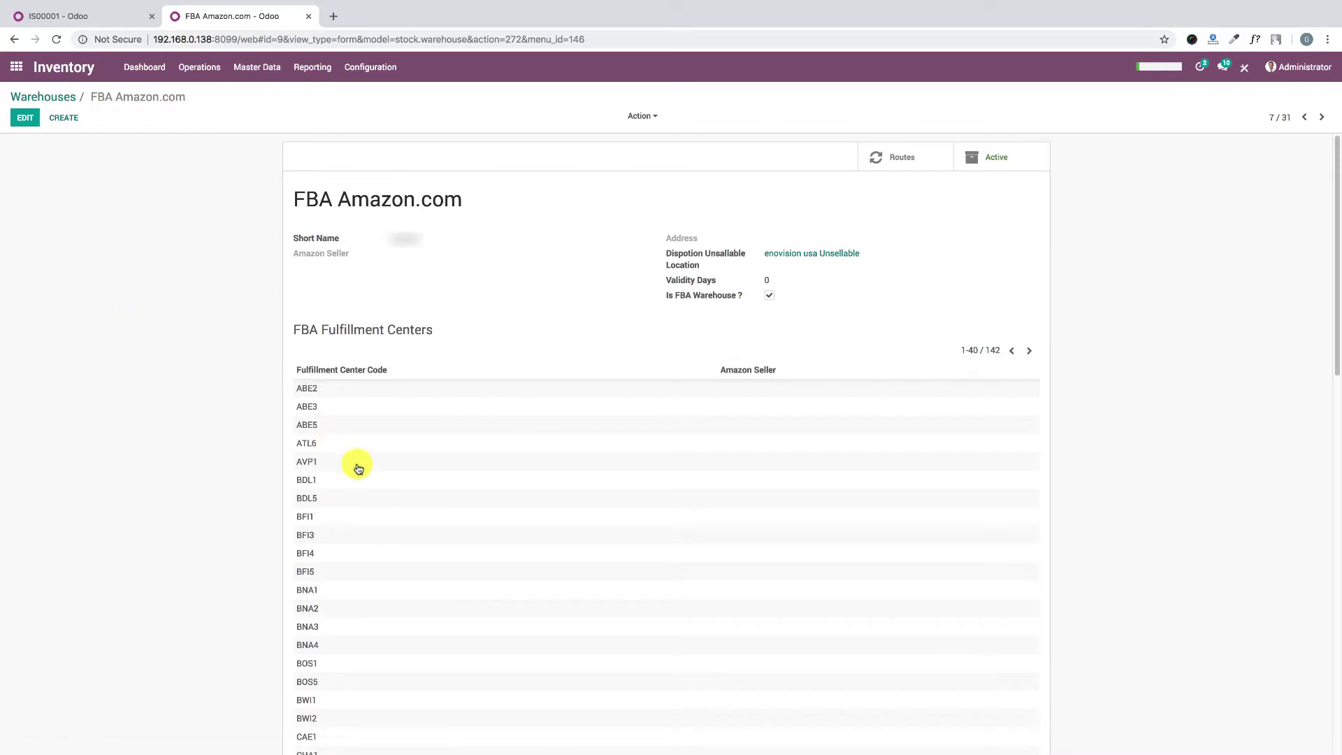
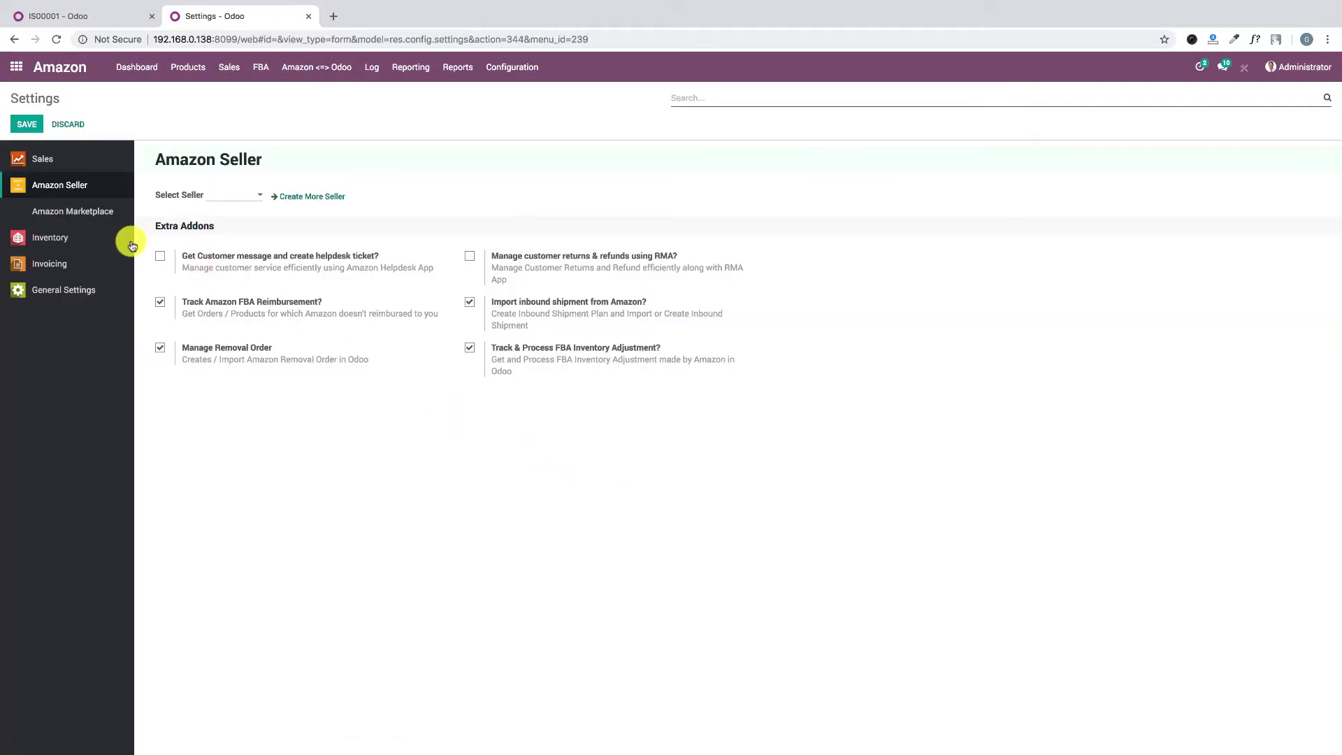
Step: For seller Amazon Demo, enable the FBA Orders option for another software creating the FBA shipment reports
click(251, 195)
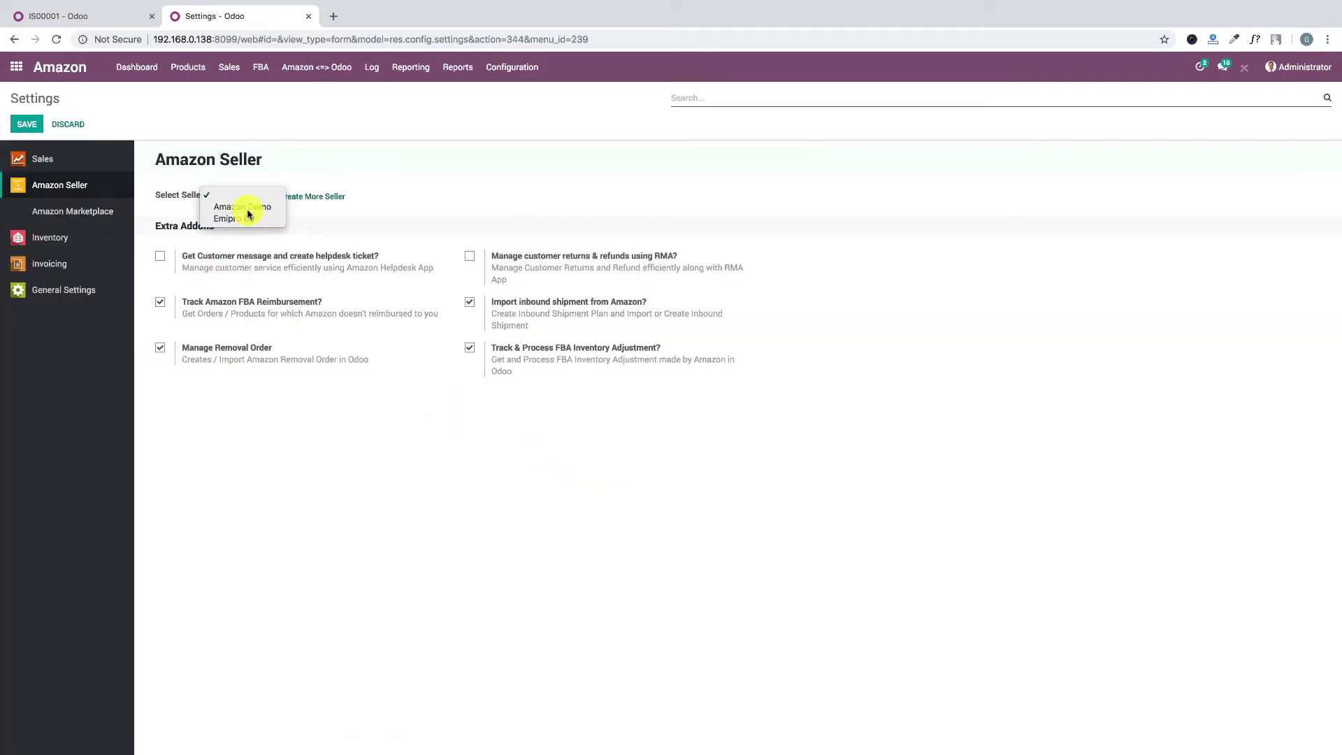
click(246, 207)
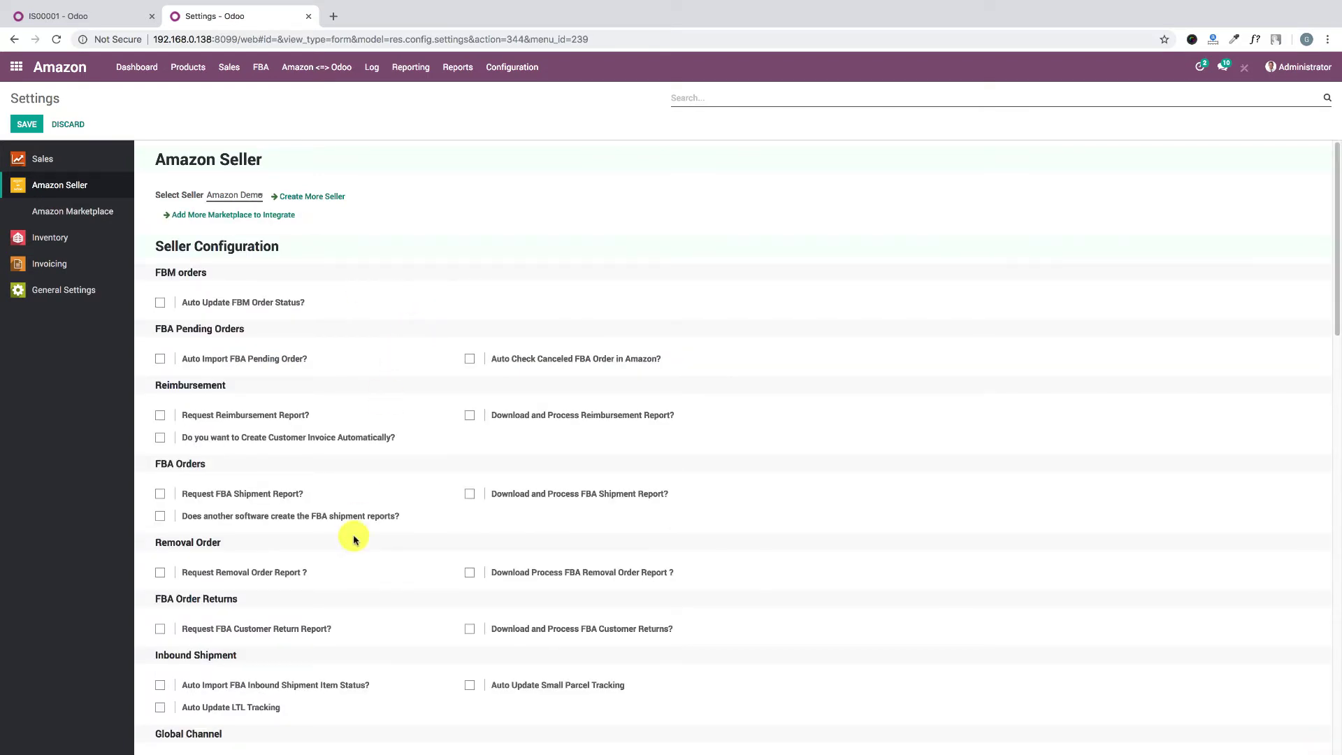
scroll(354, 533, down, 2)
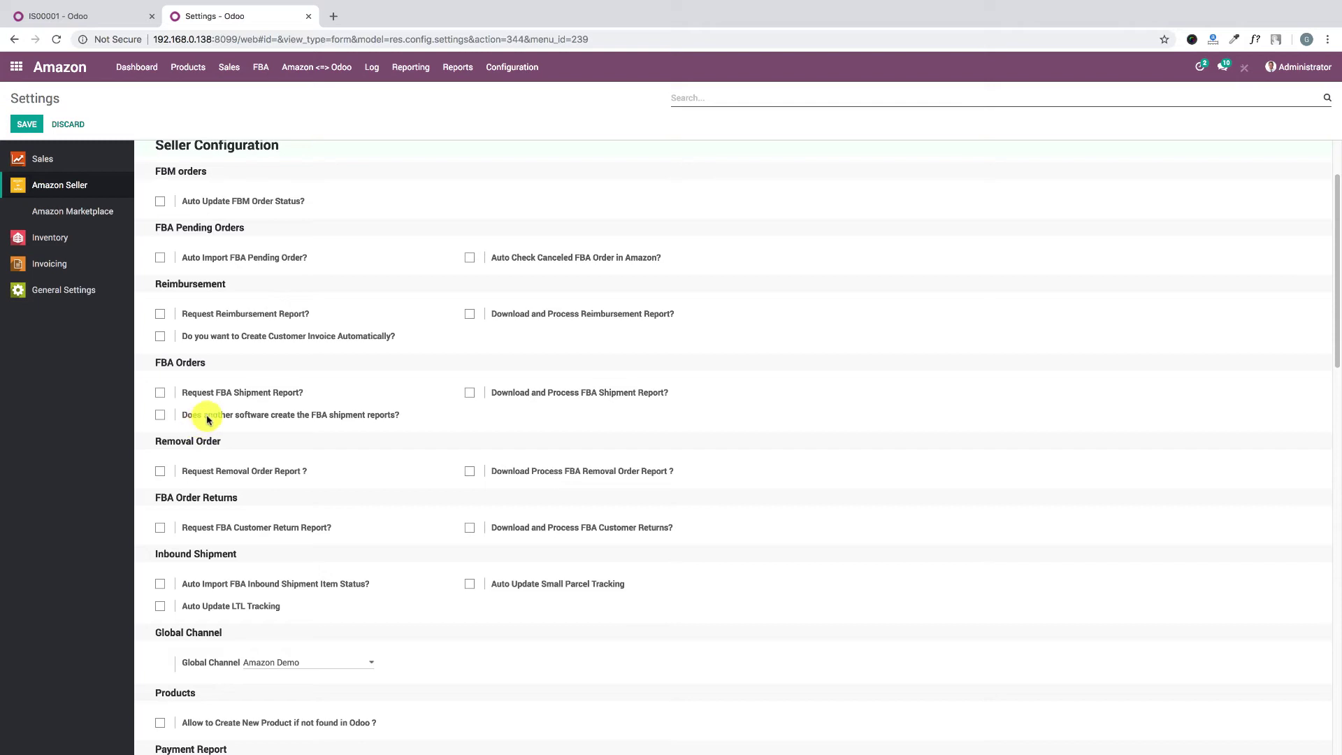
click(162, 417)
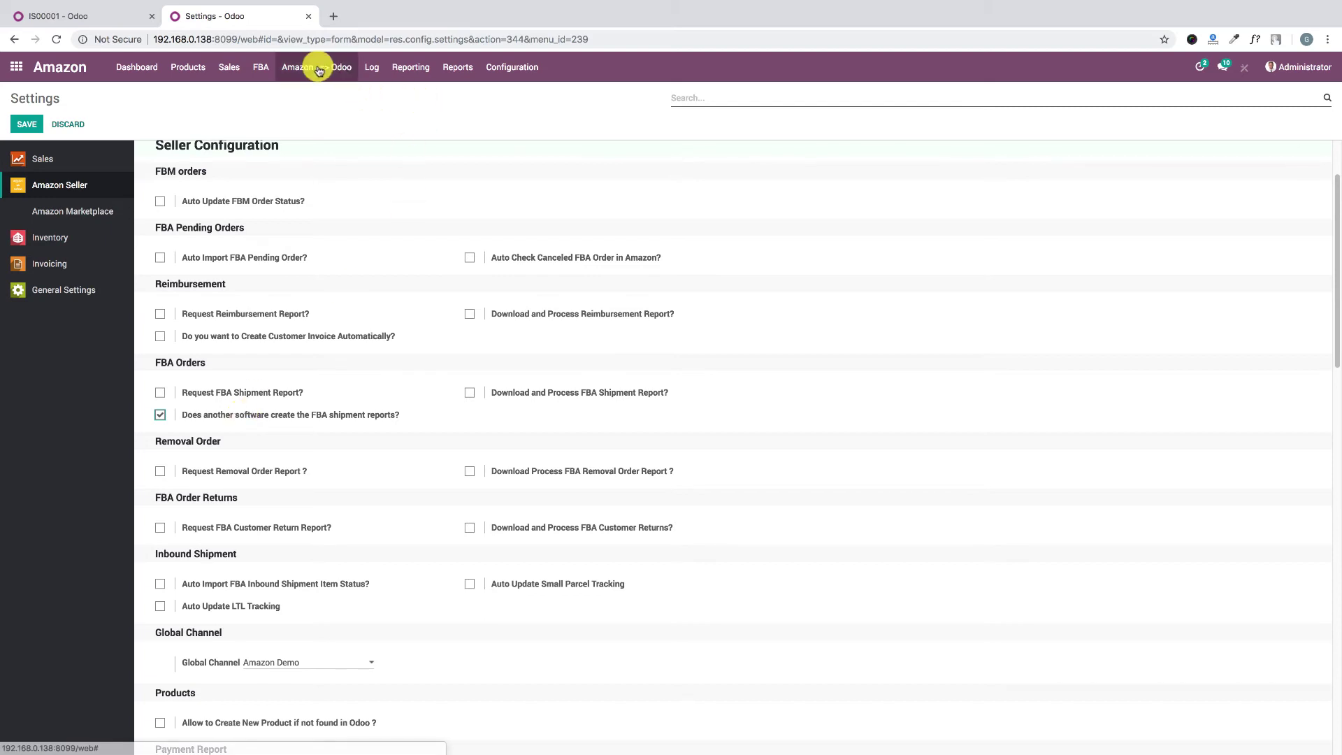
Step: Set up a shipping report list request for seller Amazon Demo with start date 09/06/2018, and cancel it
click(348, 68)
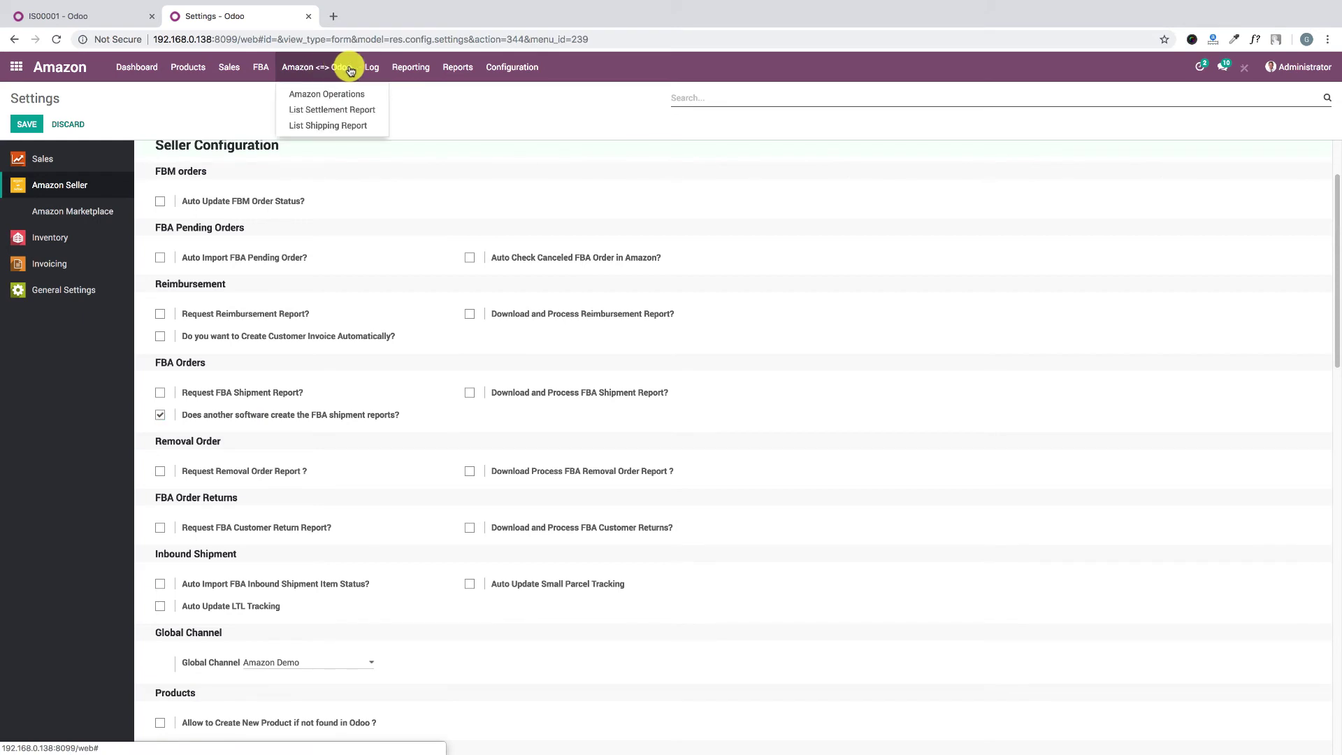
click(331, 126)
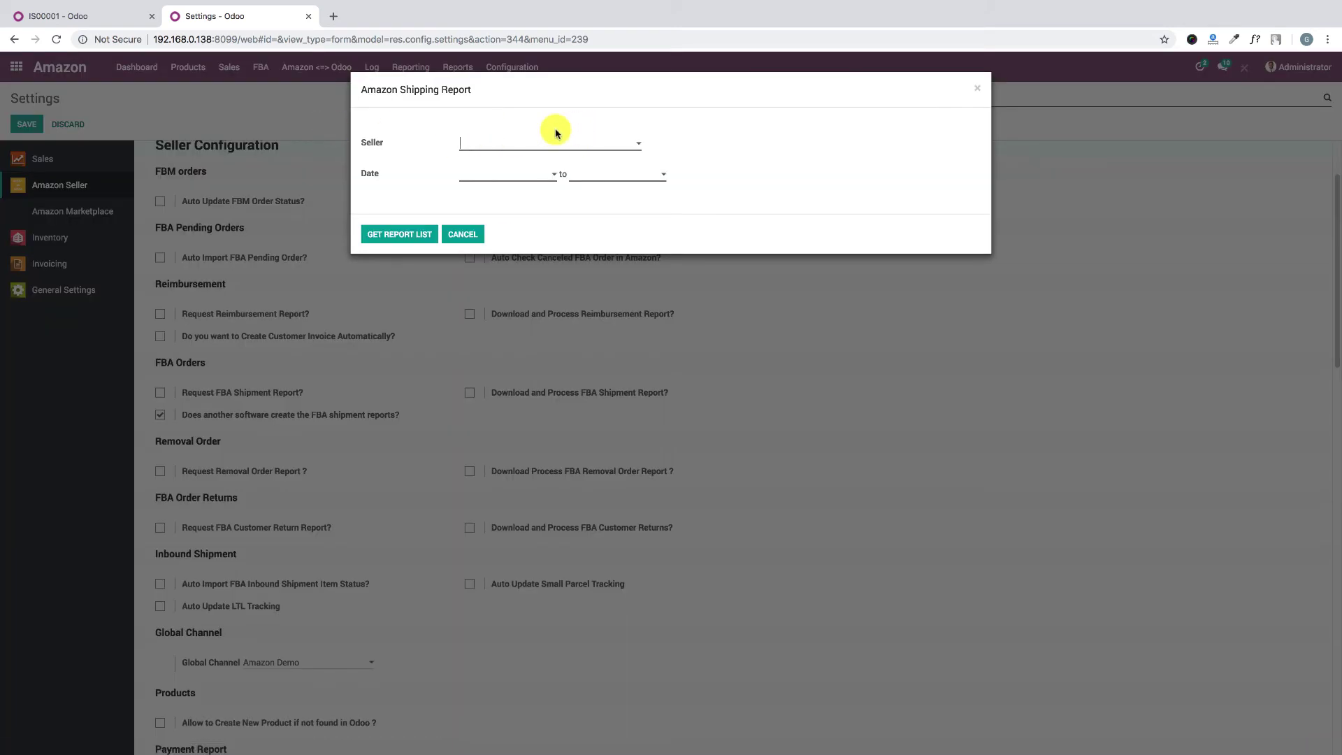
click(519, 149)
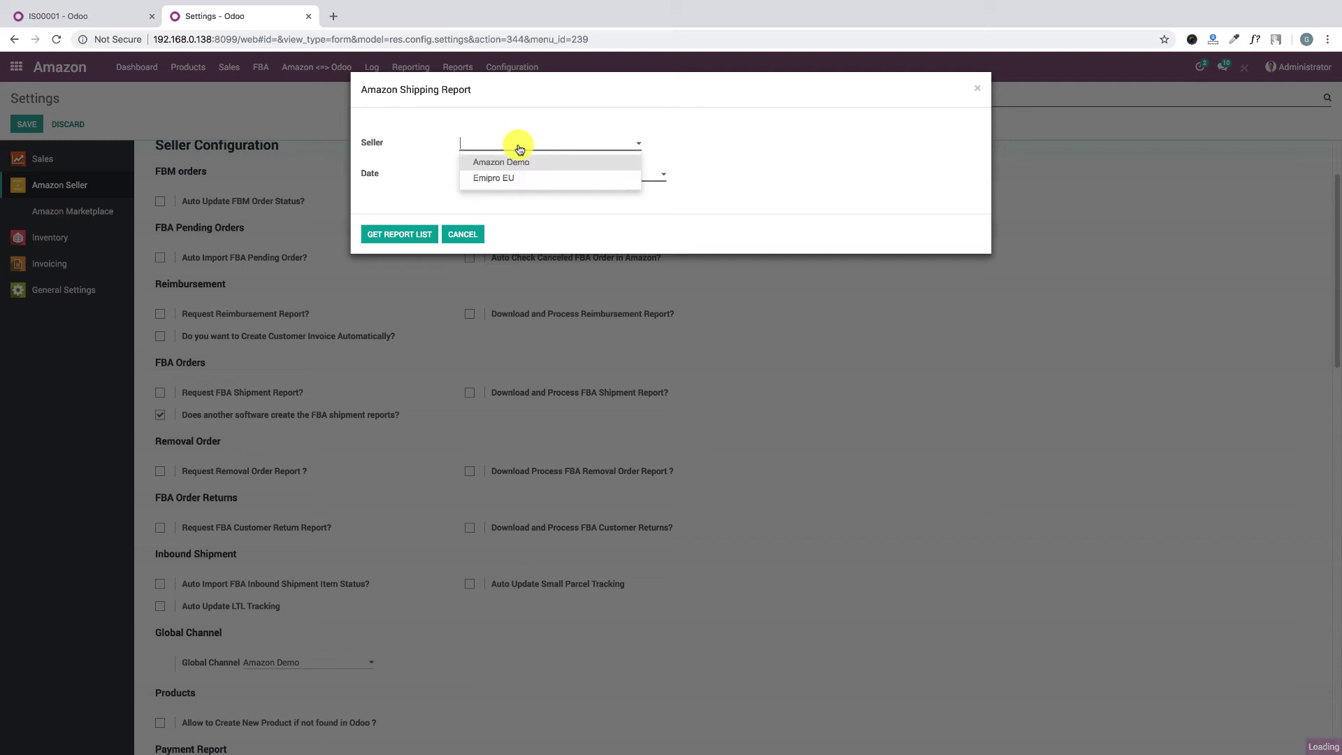
click(517, 161)
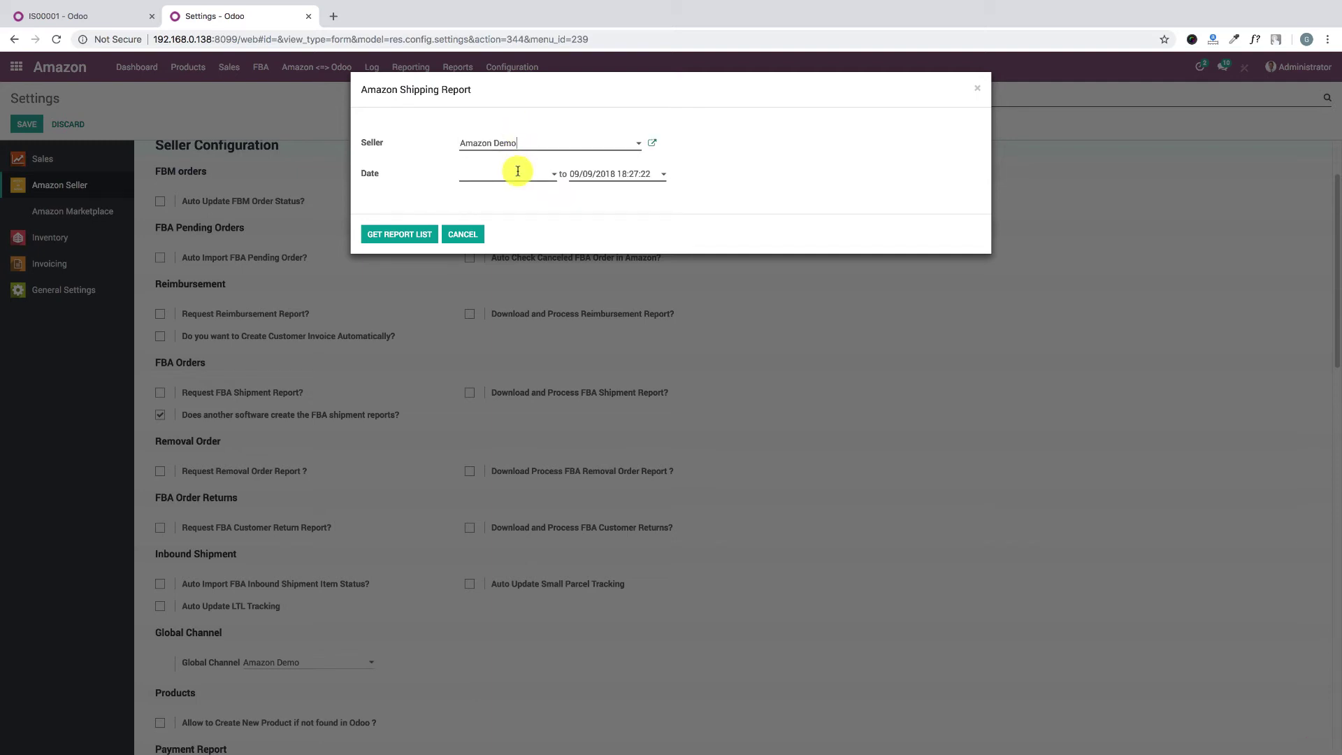
click(517, 171)
click(383, 171)
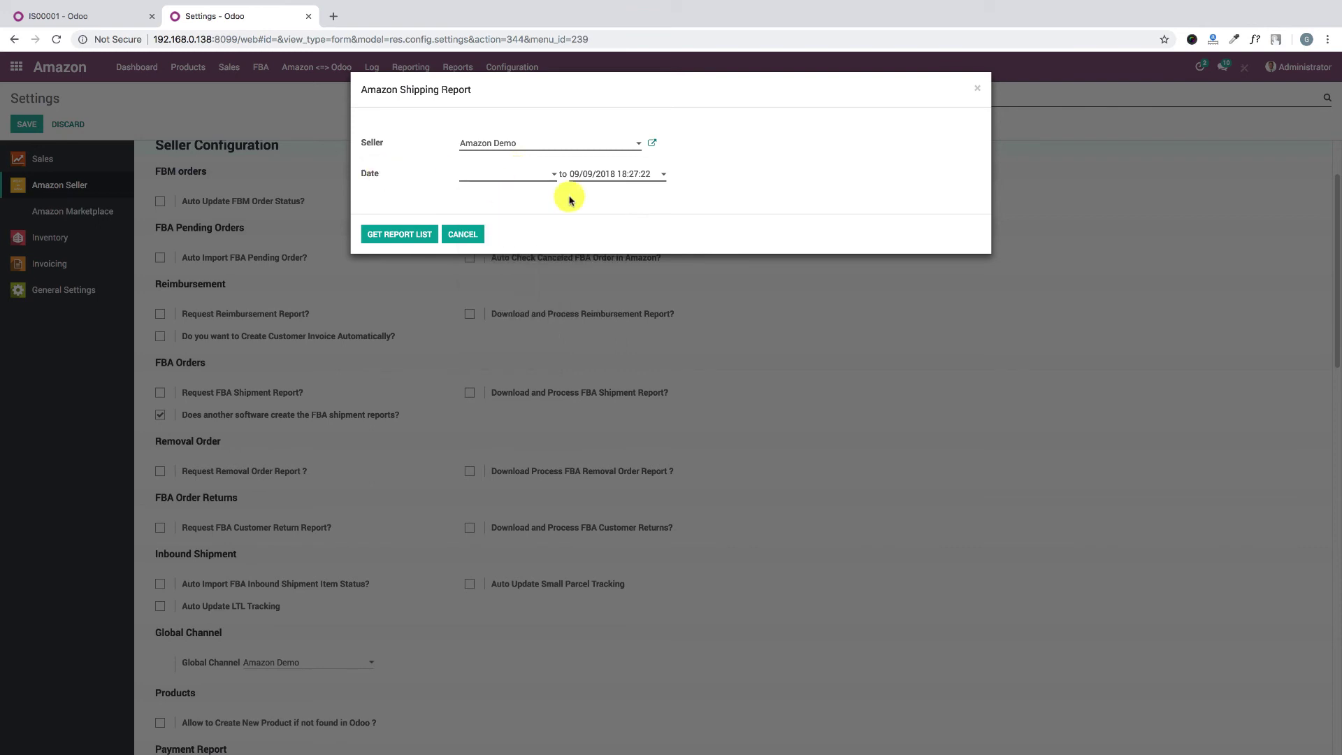
click(543, 175)
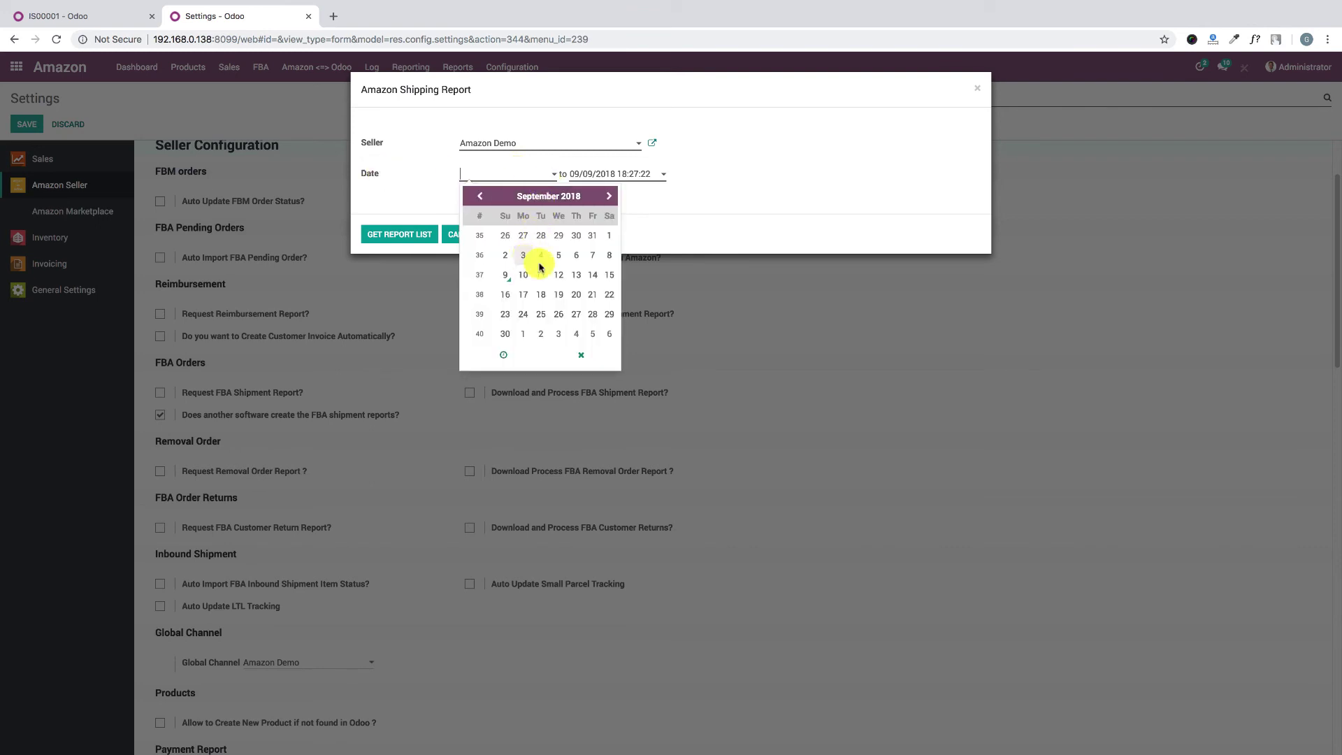
click(575, 255)
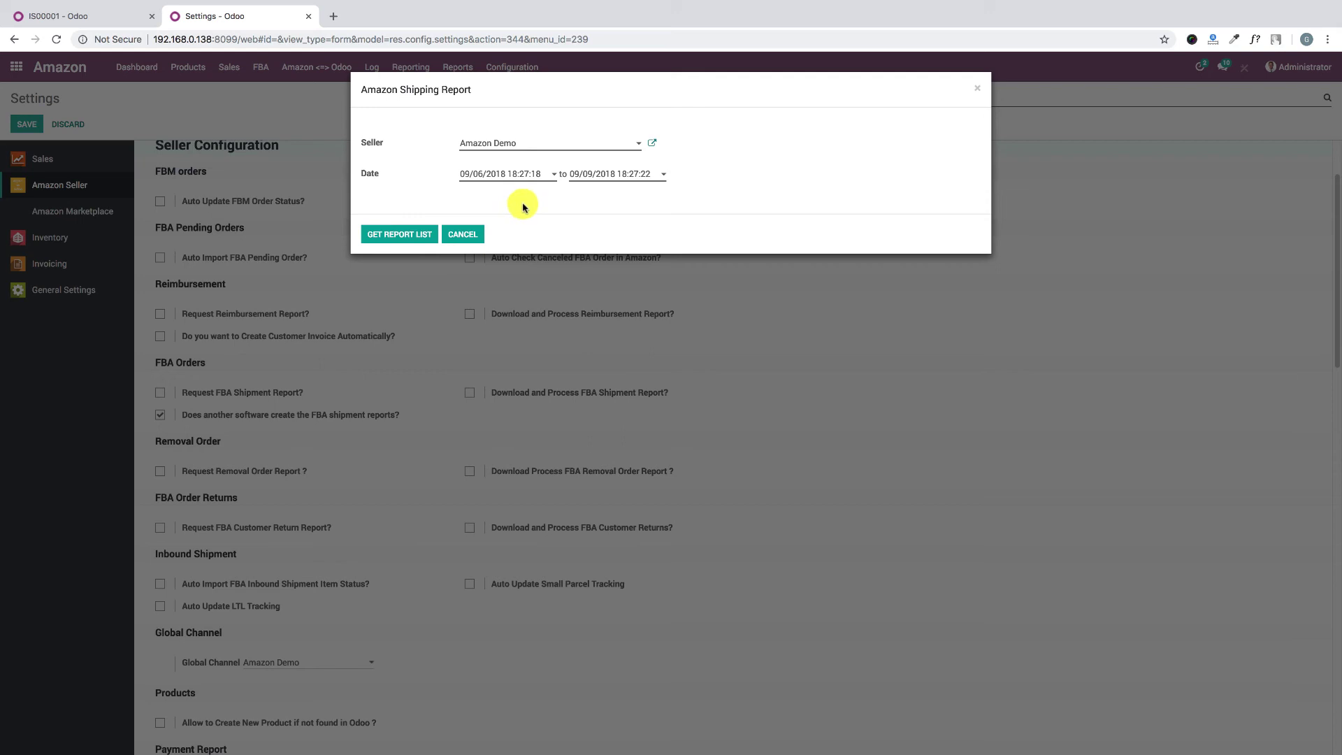
click(473, 237)
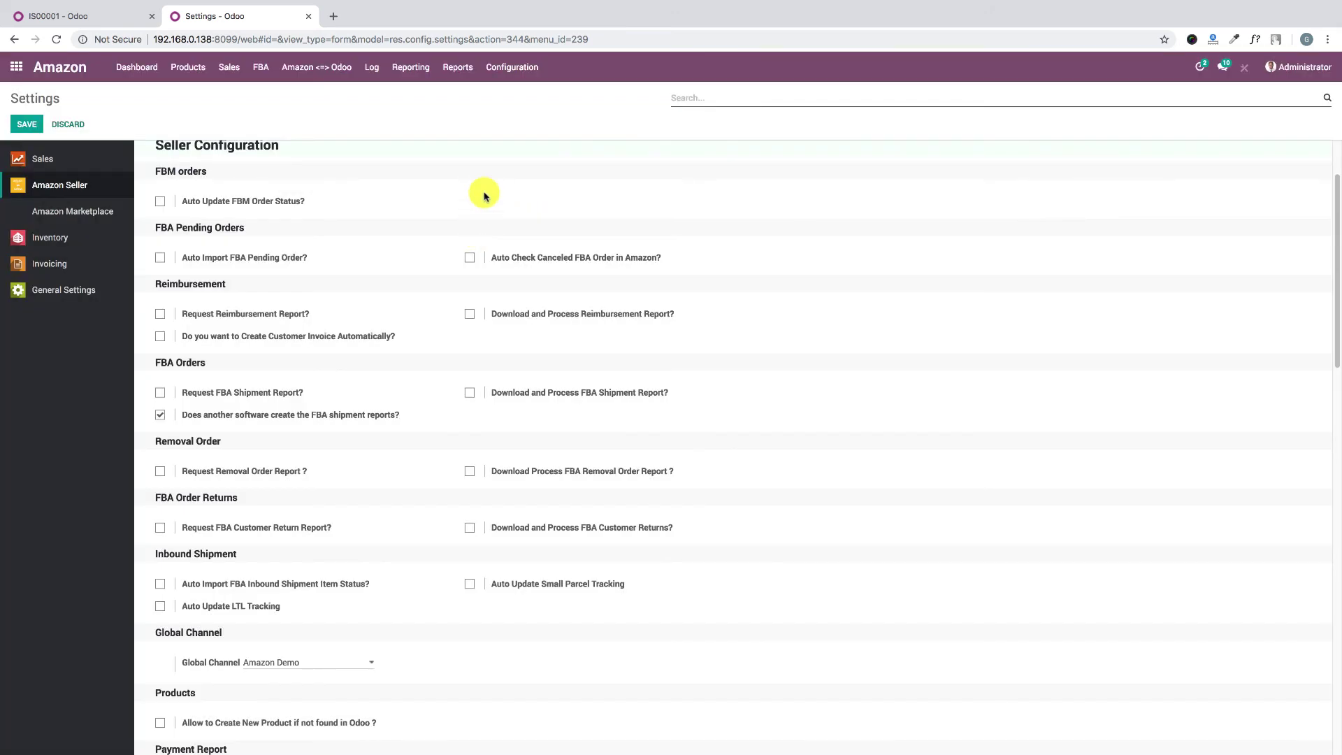